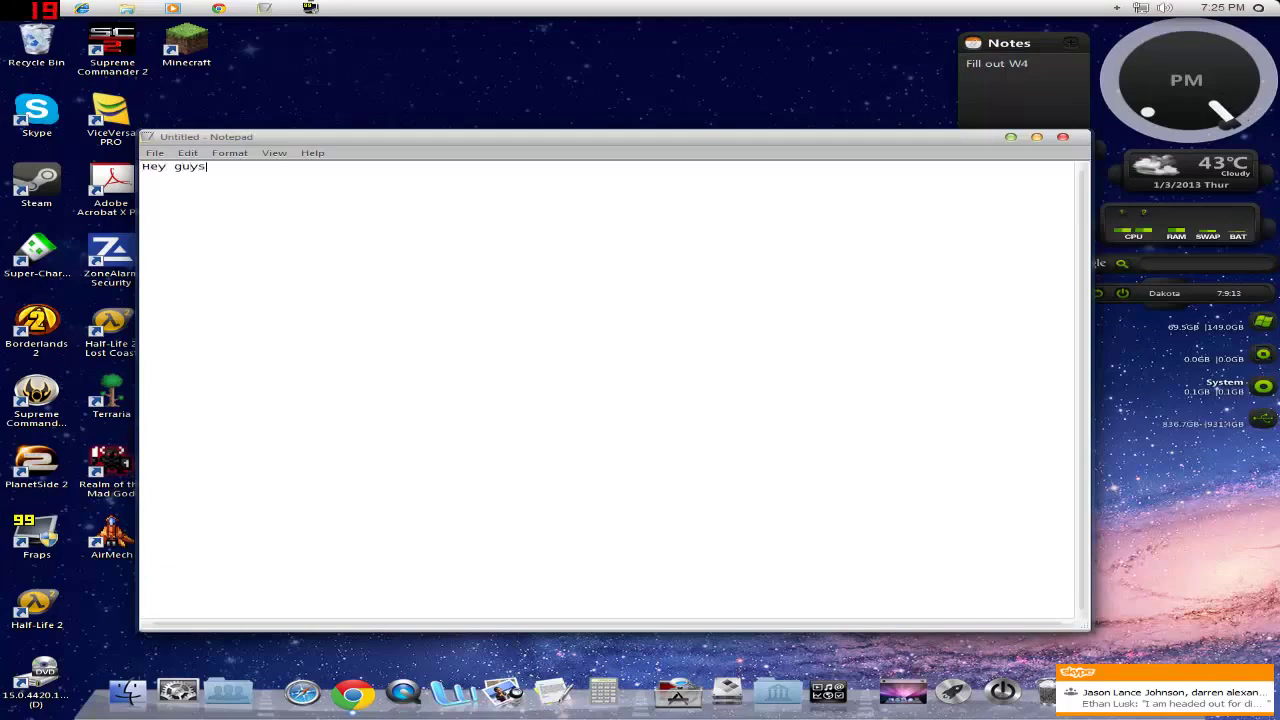
Step: Type an intro message in Notepad about the annoying error, then erase it all
type("uys..")
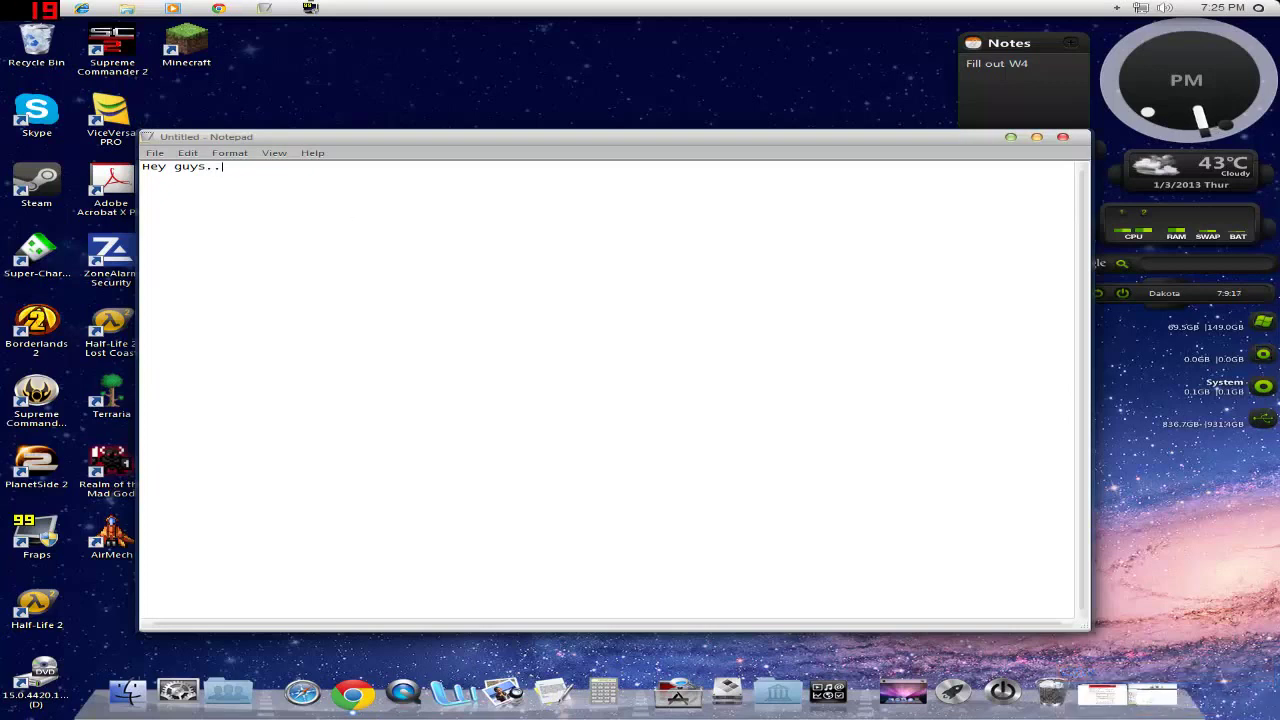
key("BackSpace")
key("BackSpace")
key("BackSpace")
key("BackSpace")
key("BackSpace")
key("BackSpace")
key("BackSpace")
key("BackSpace")
key("BackSpace")
key("BackSpace")
type("In T")
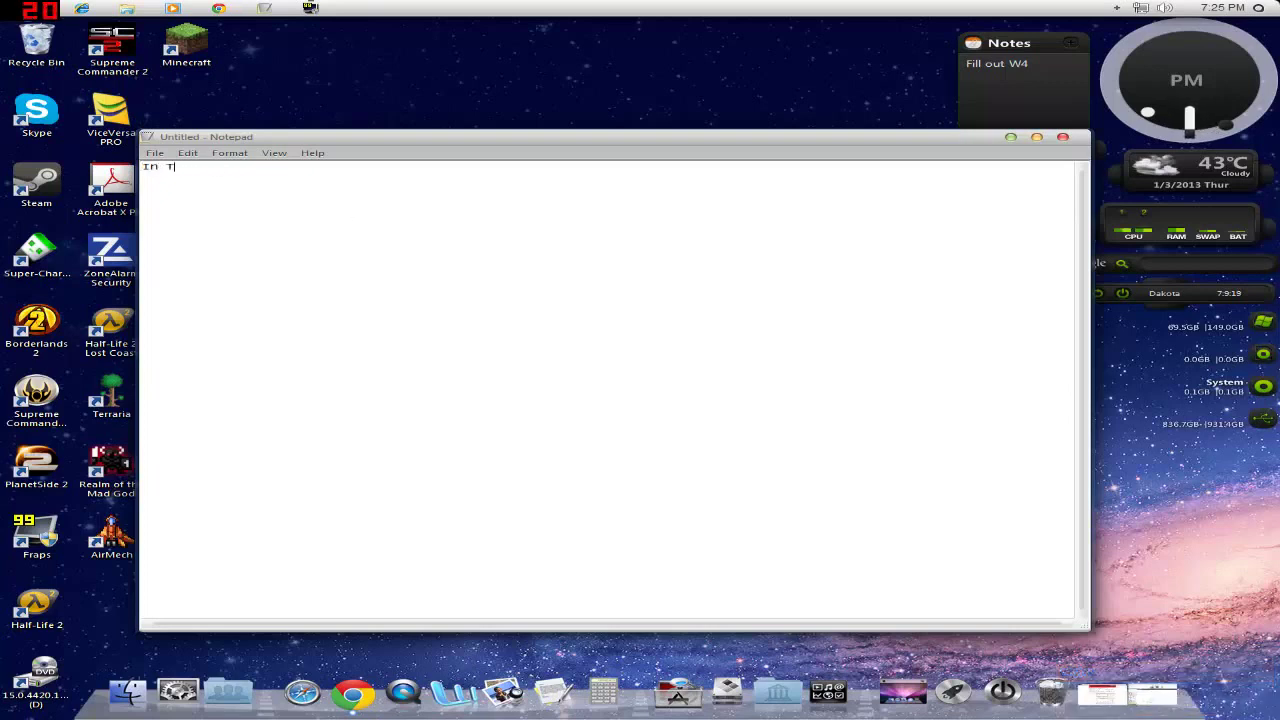
type("his Video I ")
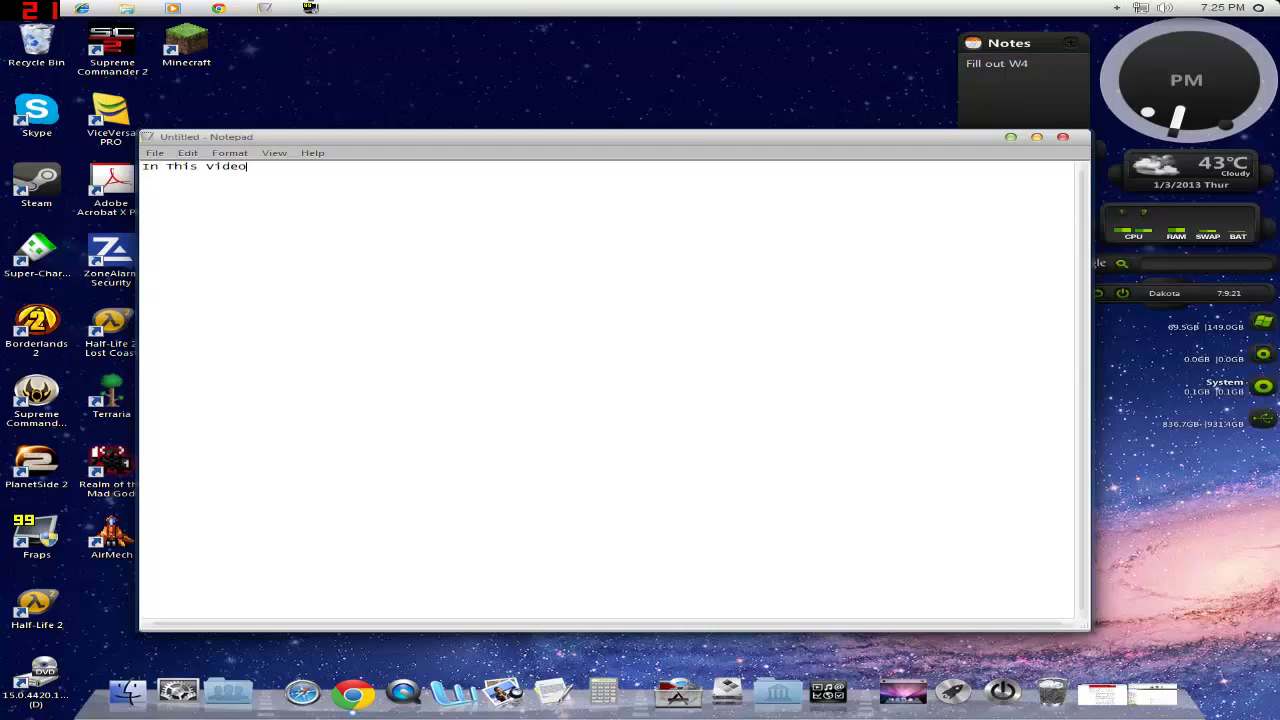
type("am")
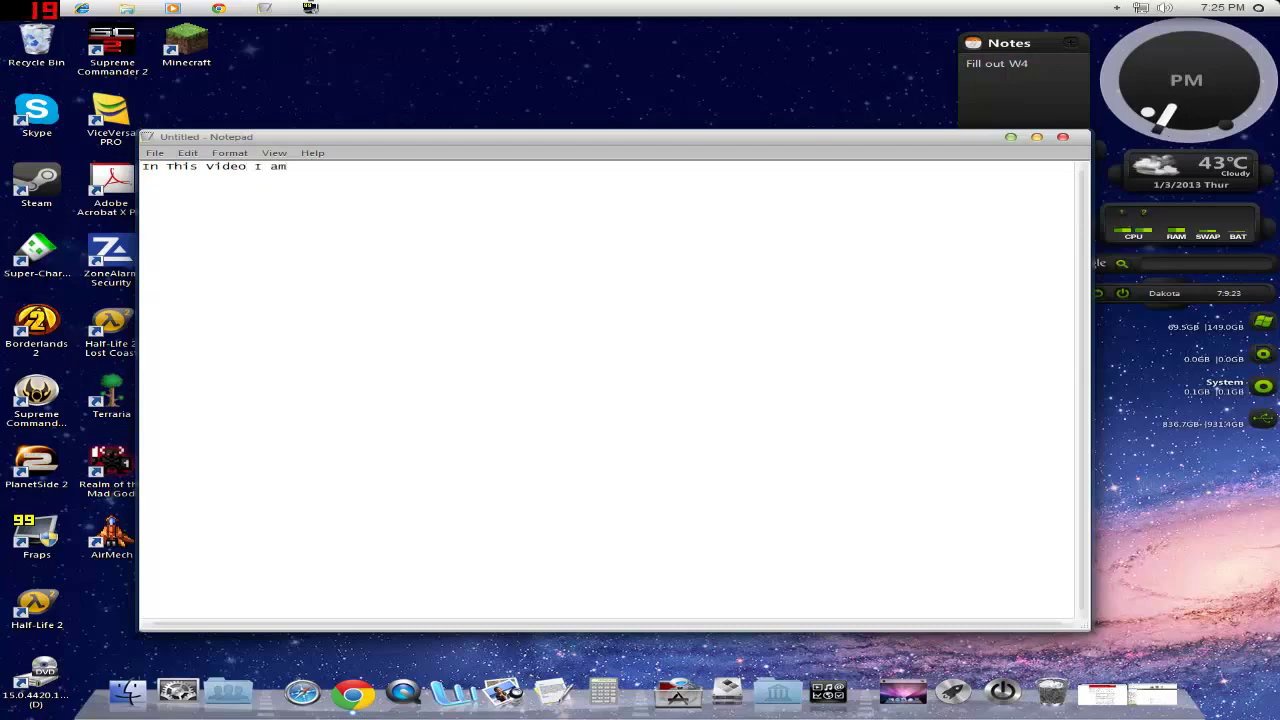
type(" Going to sho")
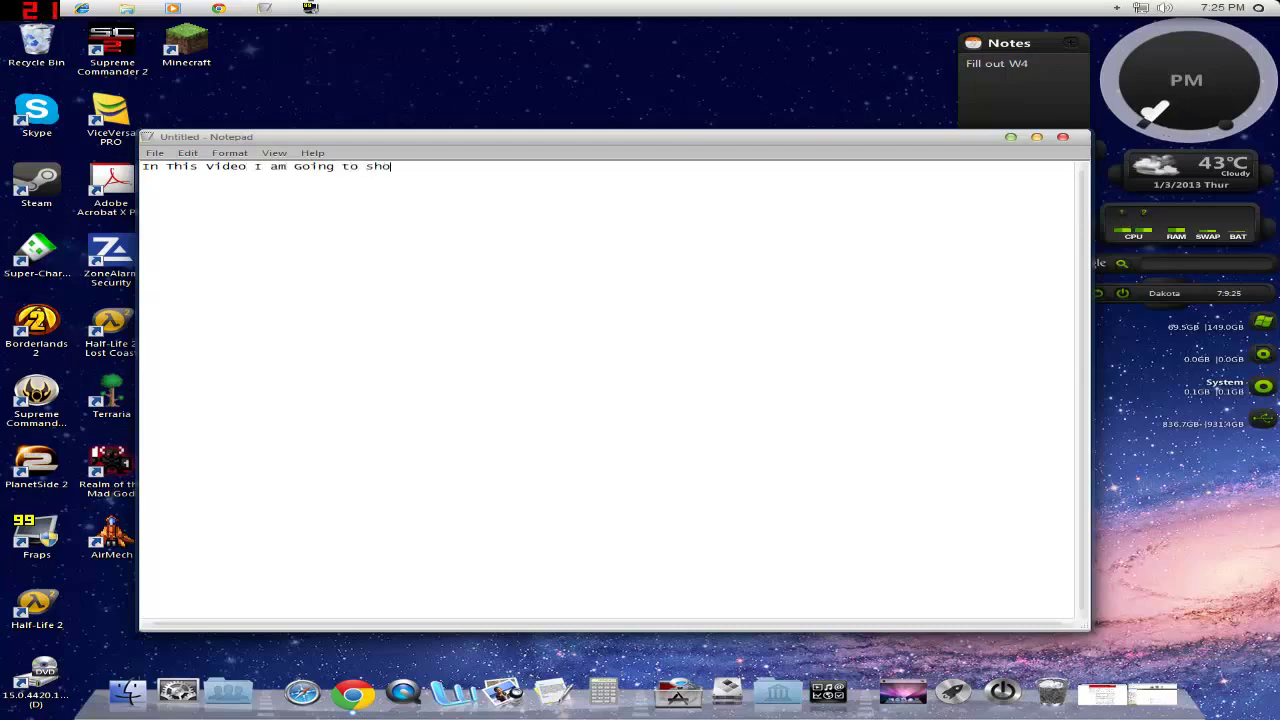
type("w you how")
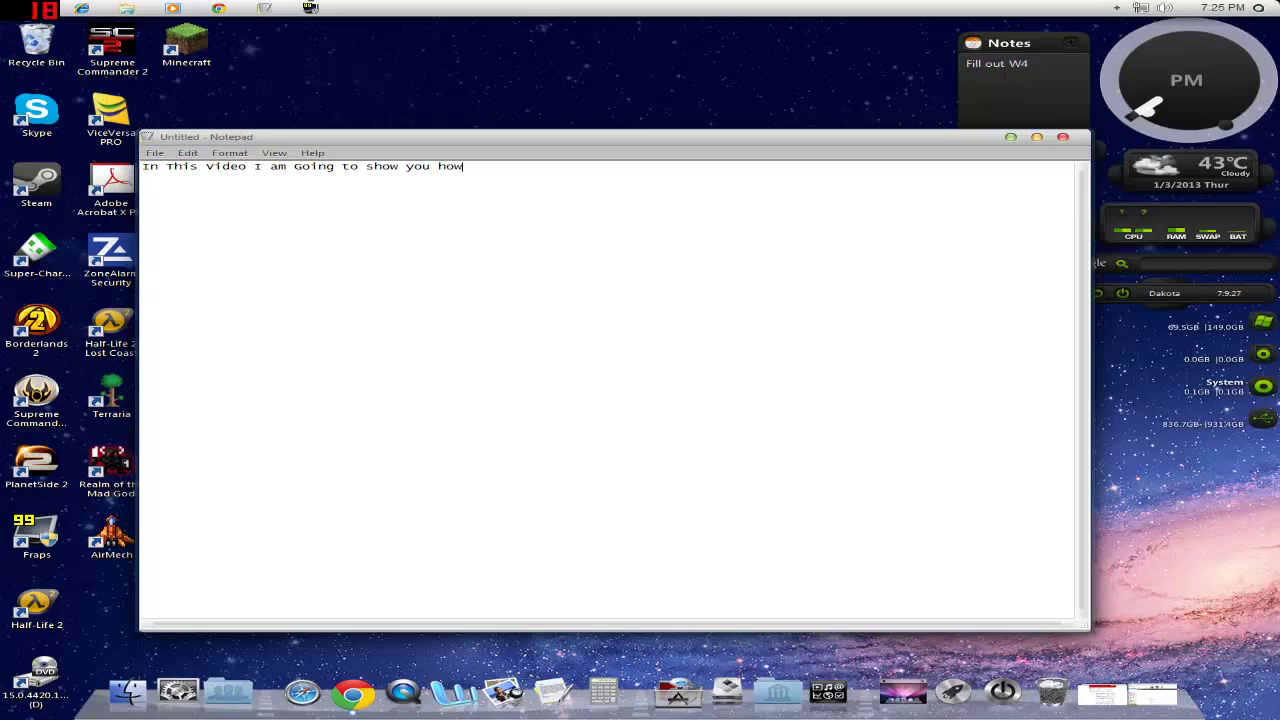
type(" this is so")
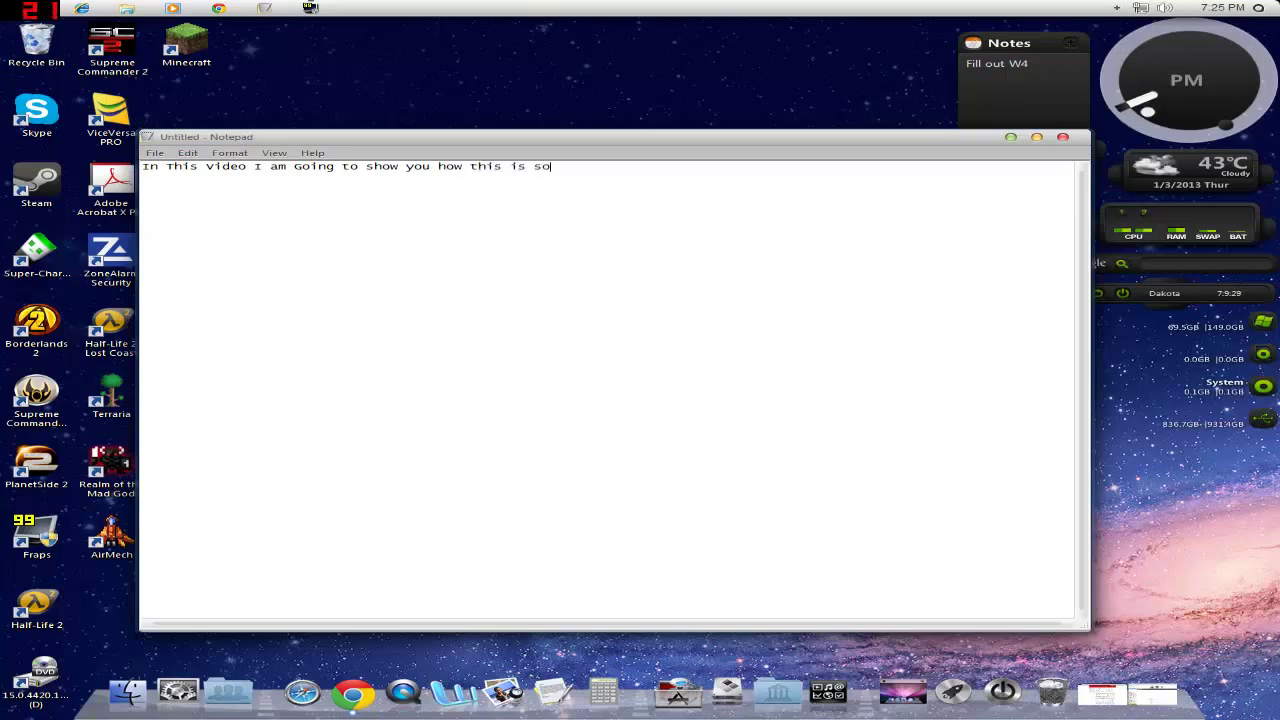
type(" freaking ")
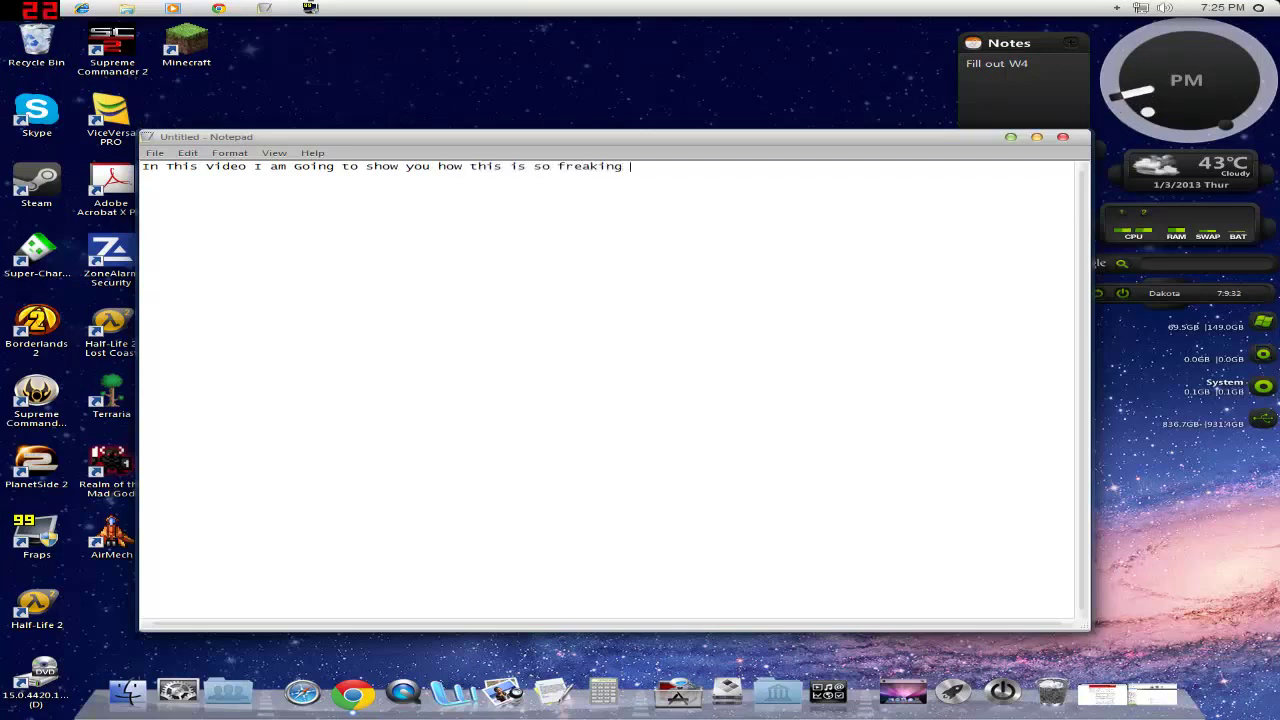
type("annoyinhg")
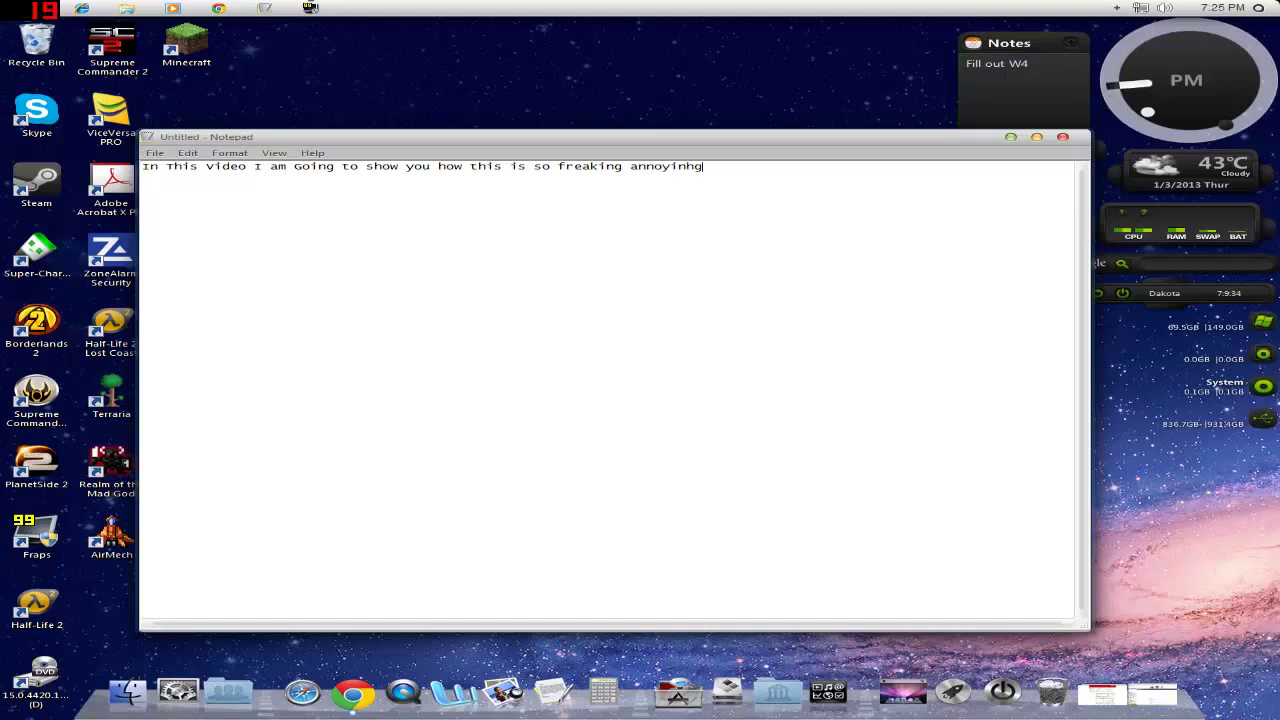
key("BackSpace")
key("BackSpace")
type("g.")
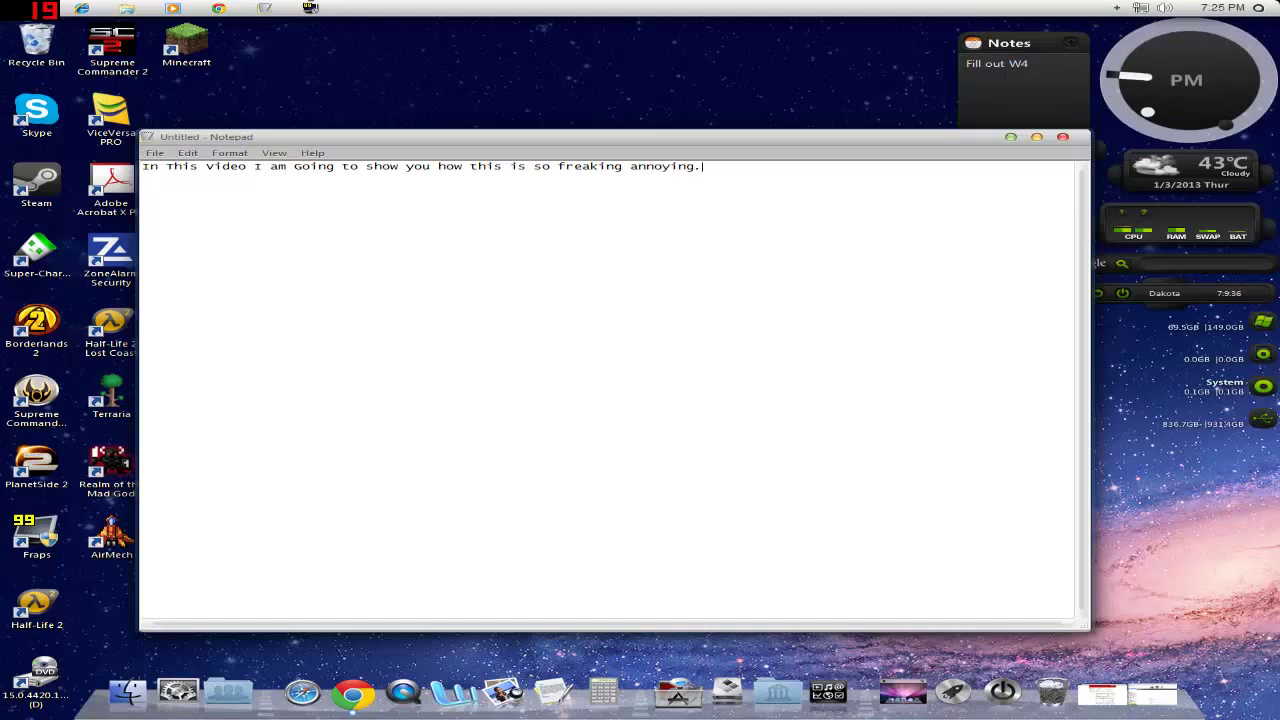
key("BackSpace")
key("BackSpace")
key("BackSpace")
key("BackSpace")
key("BackSpace")
key("BackSpace")
key("BackSpace")
key("BackSpace")
key("BackSpace")
key("BackSpace")
key("BackSpace")
key("BackSpace")
key("BackSpace")
key("BackSpace")
key("BackSpace")
key("BackSpace")
key("BackSpace")
key("BackSpace")
key("BackSpace")
key("BackSpace")
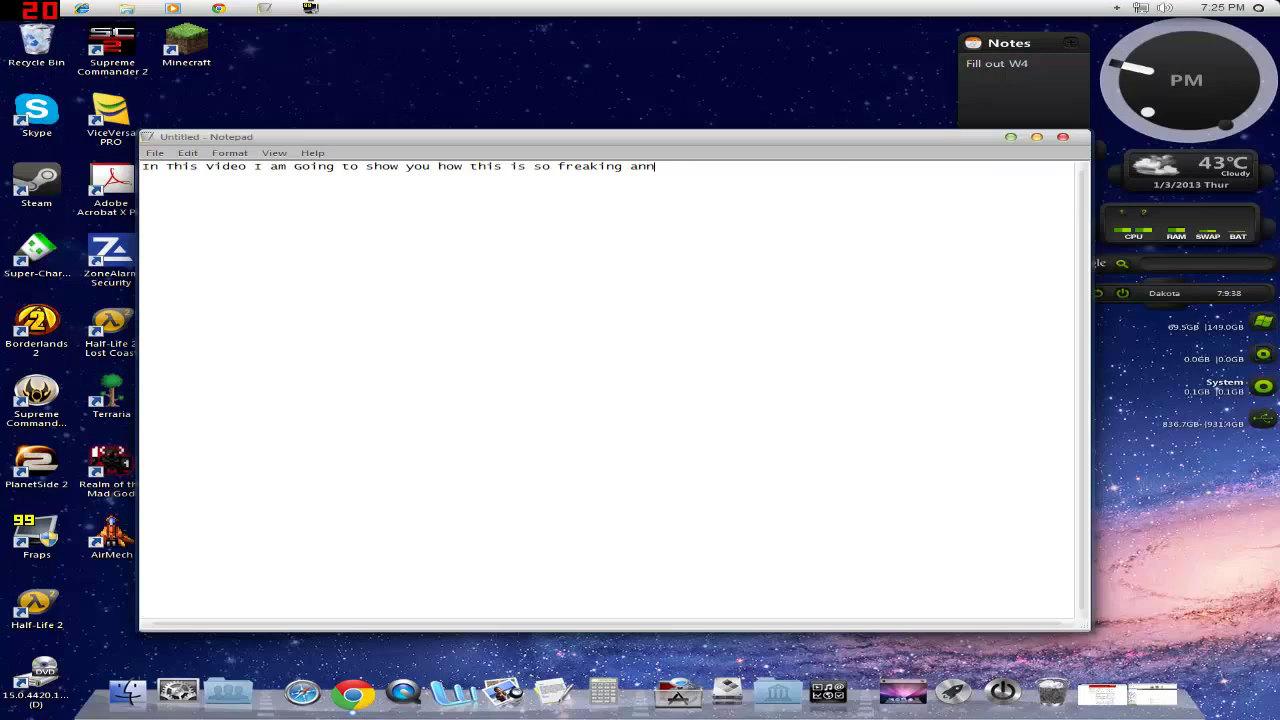
key("BackSpace")
key("BackSpace")
key("BackSpace")
key("BackSpace")
key("BackSpace")
key("BackSpace")
key("BackSpace")
key("BackSpace")
key("BackSpace")
key("BackSpace")
key("BackSpace")
key("BackSpace")
key("BackSpace")
key("BackSpace")
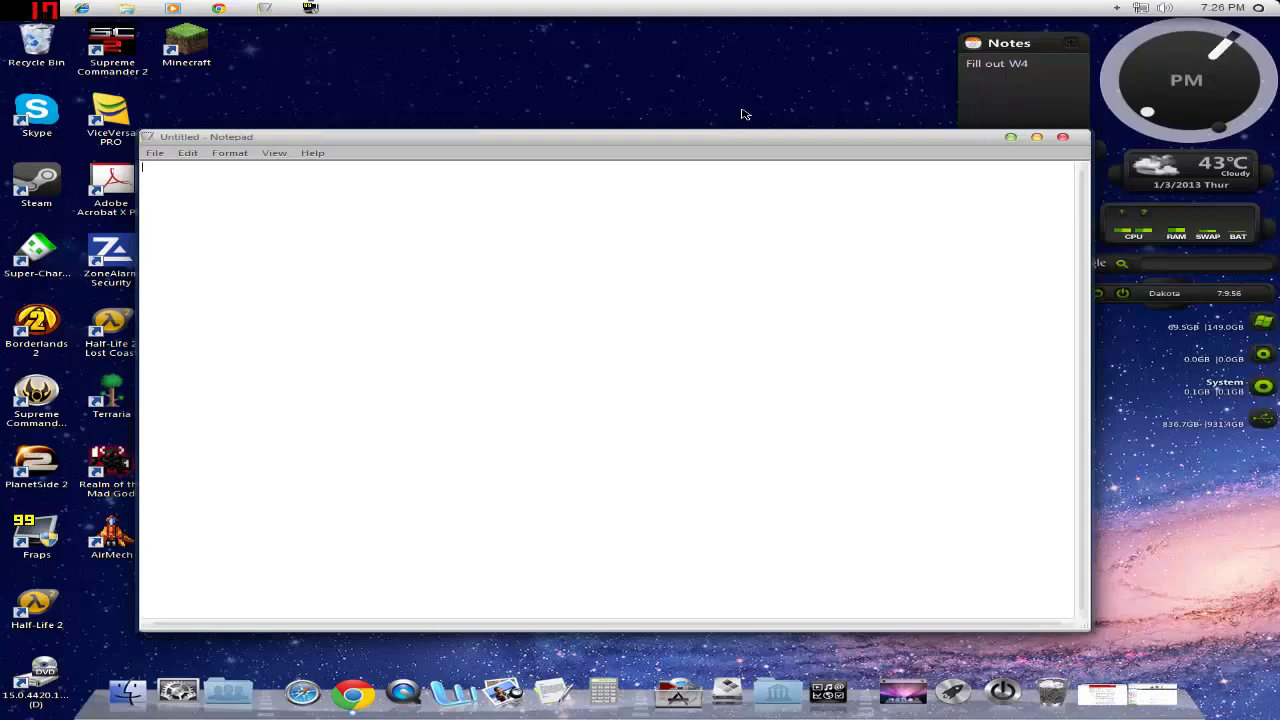
Step: Minimize the empty Notepad window so only the desktop with the Minecraft shortcut shows
left_click(1012, 137)
left_click(1188, 700)
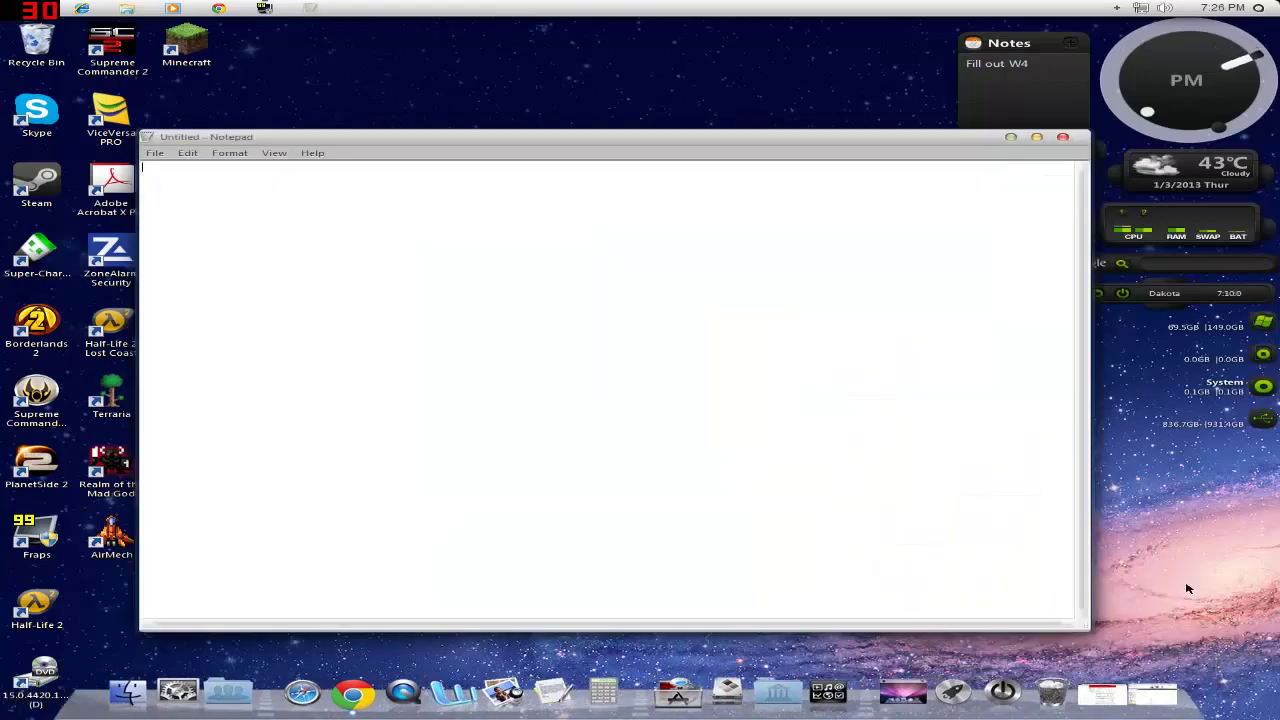
left_click(1062, 135)
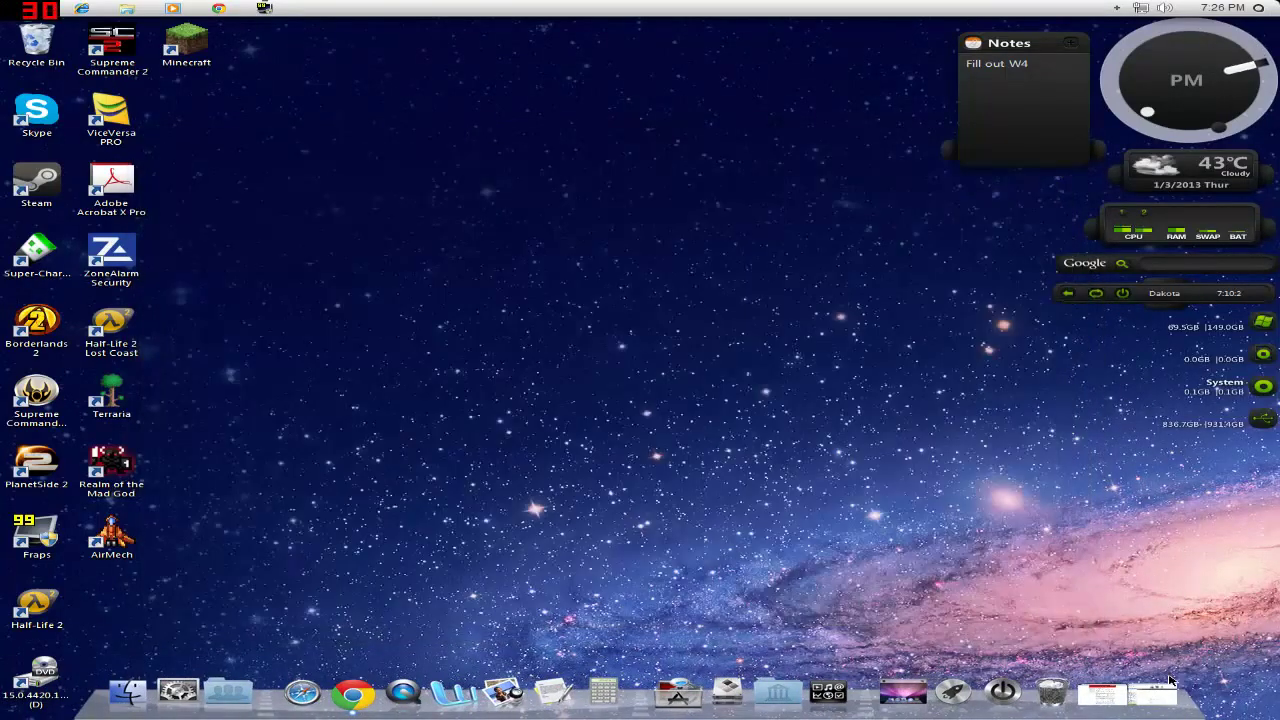
left_click(1098, 680)
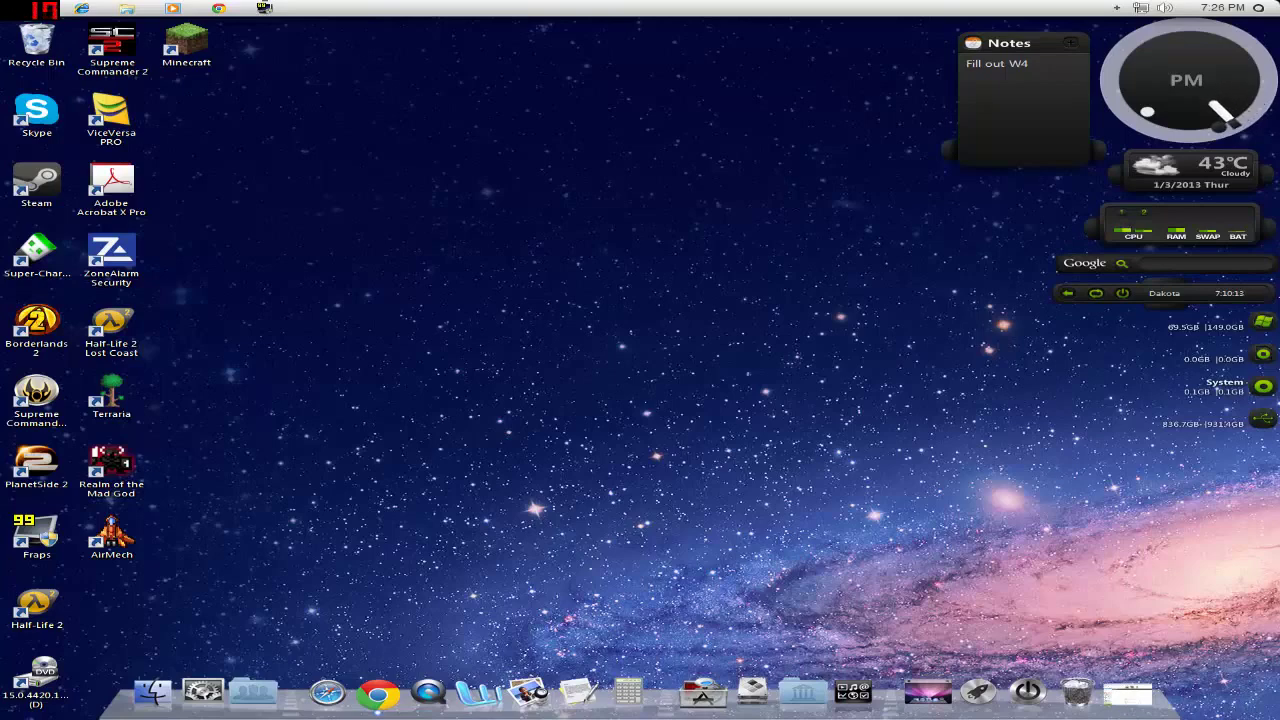
left_click_drag(190, 45, 543, 289)
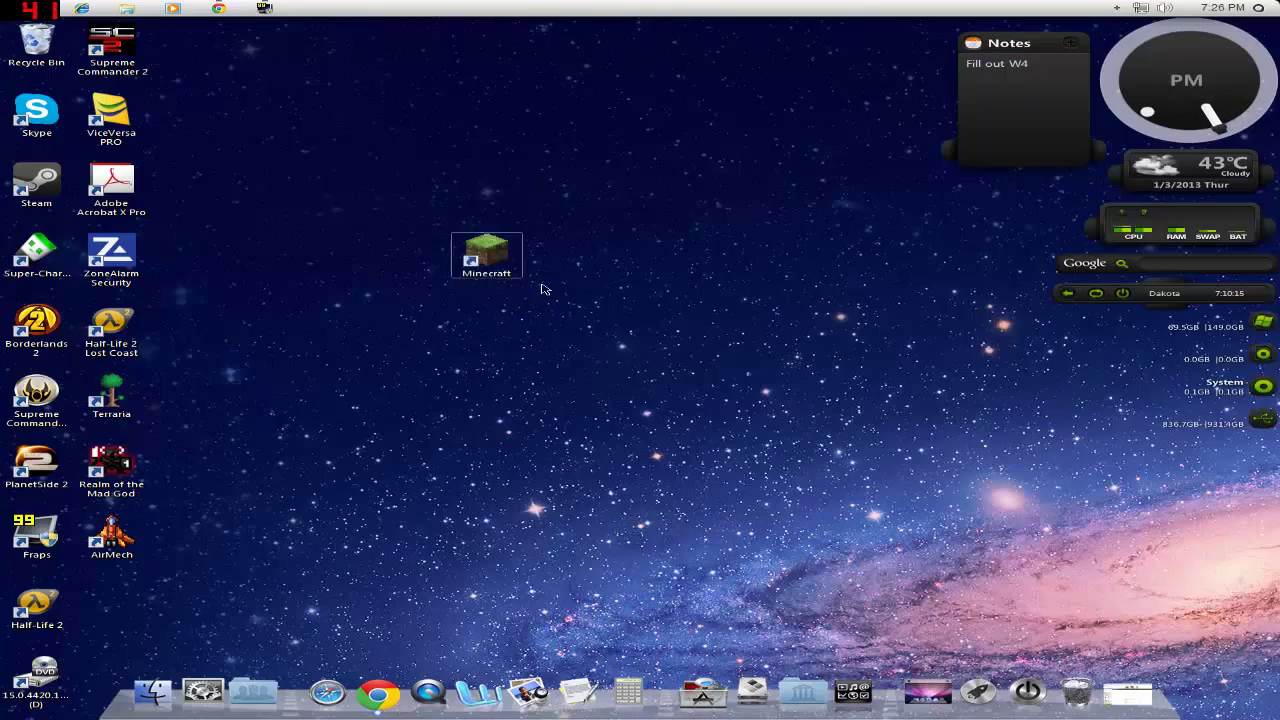
left_click(423, 232)
double_click(498, 254)
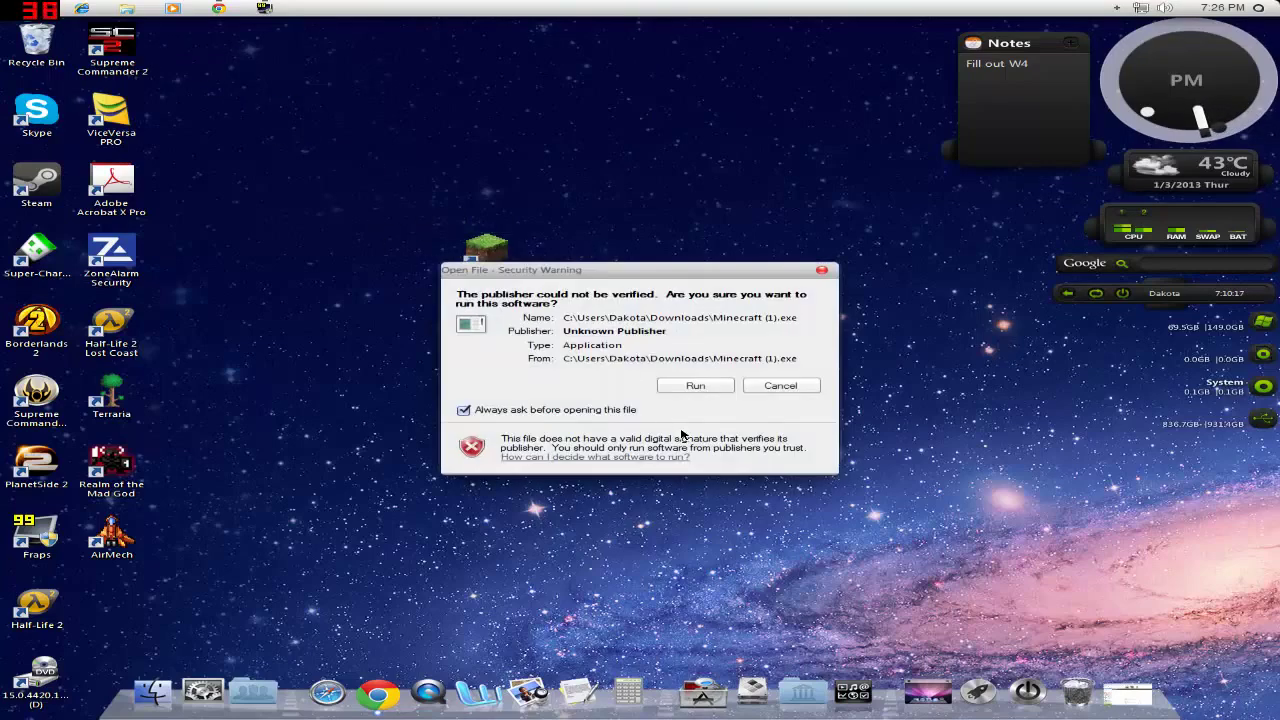
left_click(685, 391)
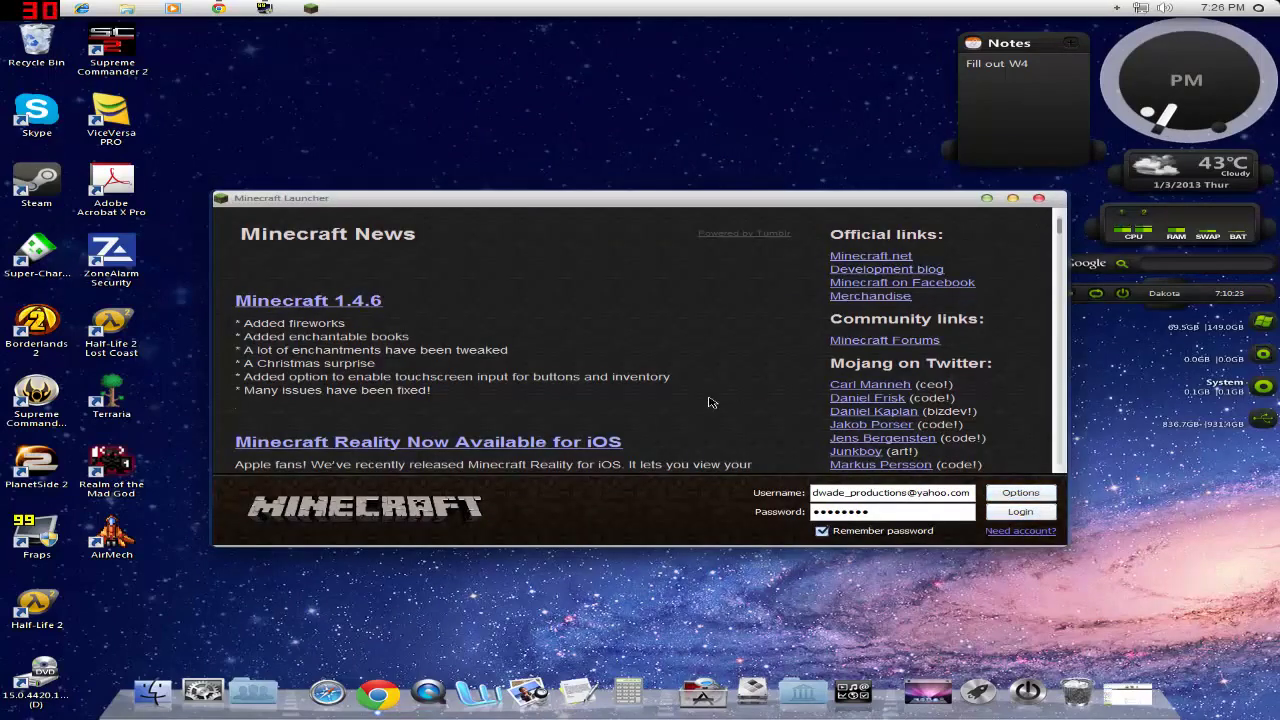
scroll(708, 402, "down", 2)
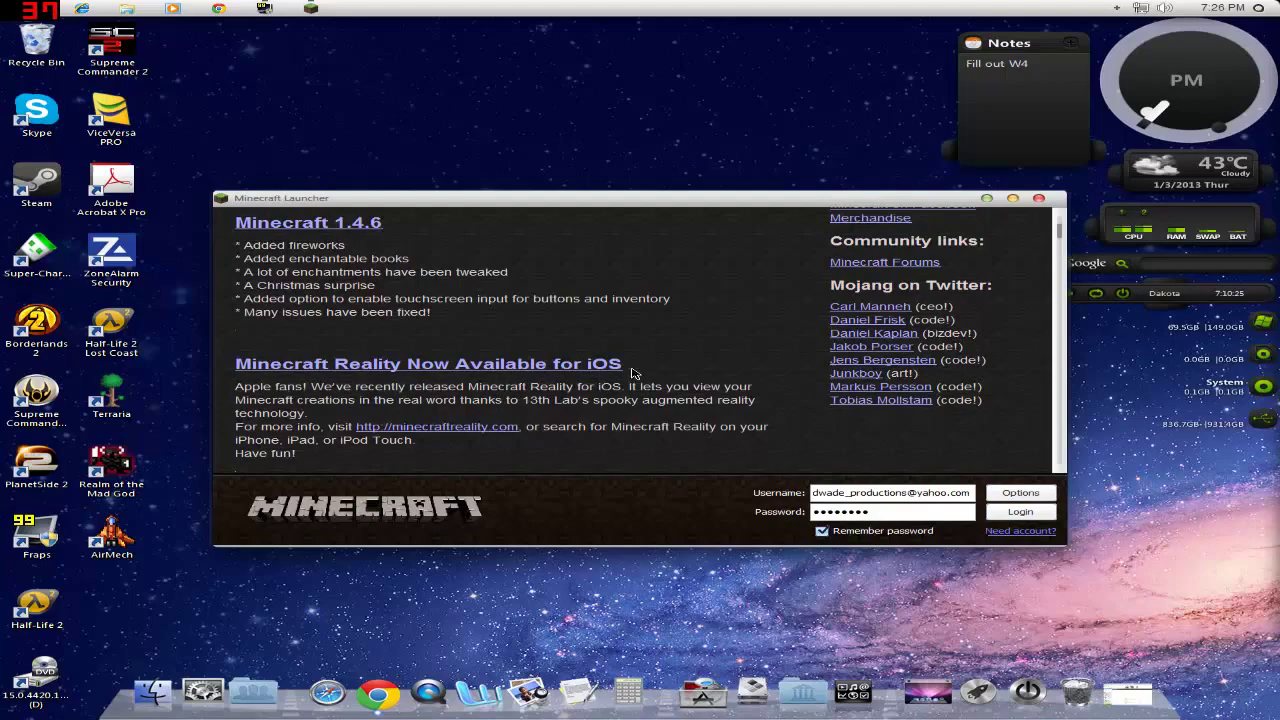
scroll(763, 351, "up", 2)
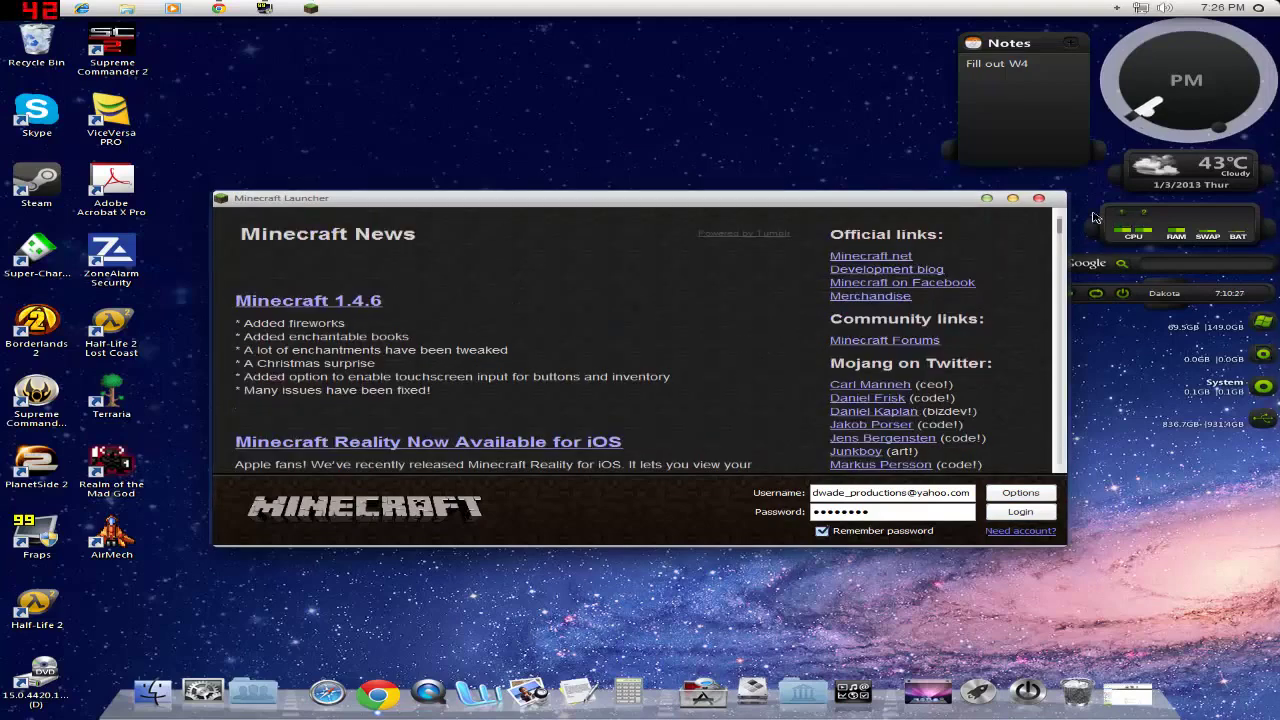
left_click(1039, 198)
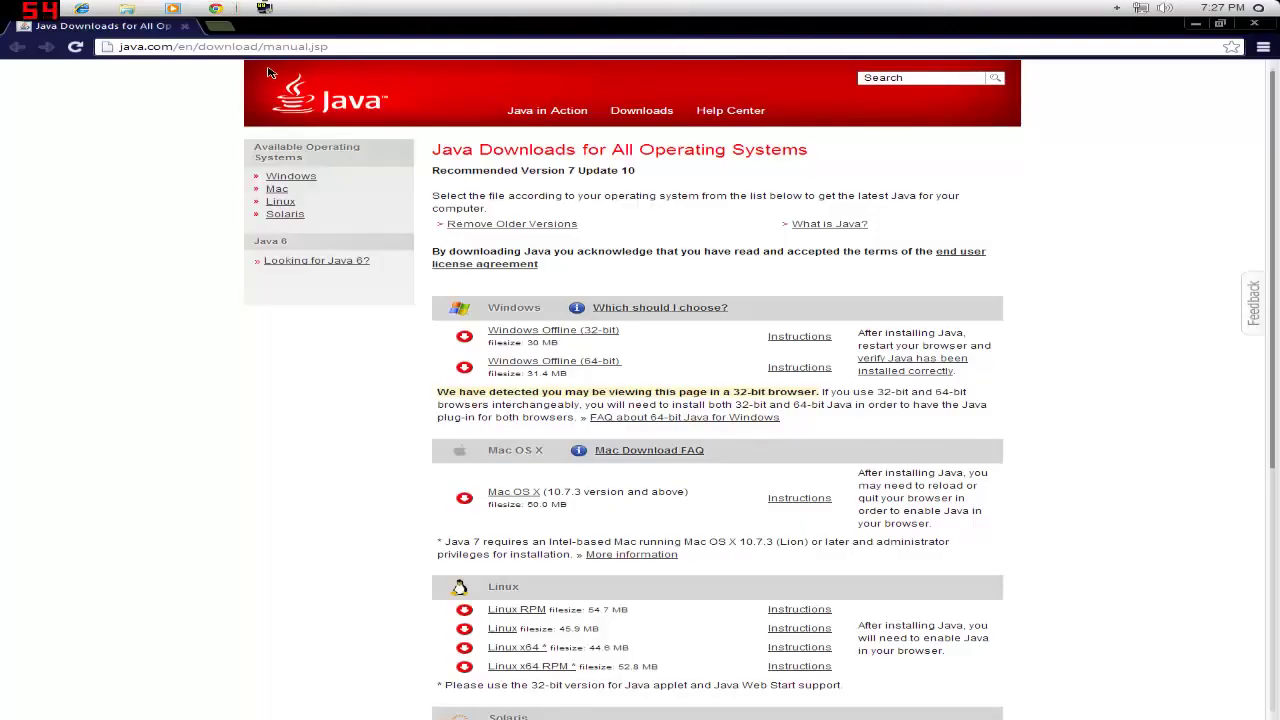
Step: Highlight the download/manual.jsp path in the java.com address bar, then deselect it
left_click_drag(161, 46, 329, 42)
left_click(337, 46)
Step: Check Computer Properties in Explorer to confirm a 64-bit system type, then close it
left_click(128, 10)
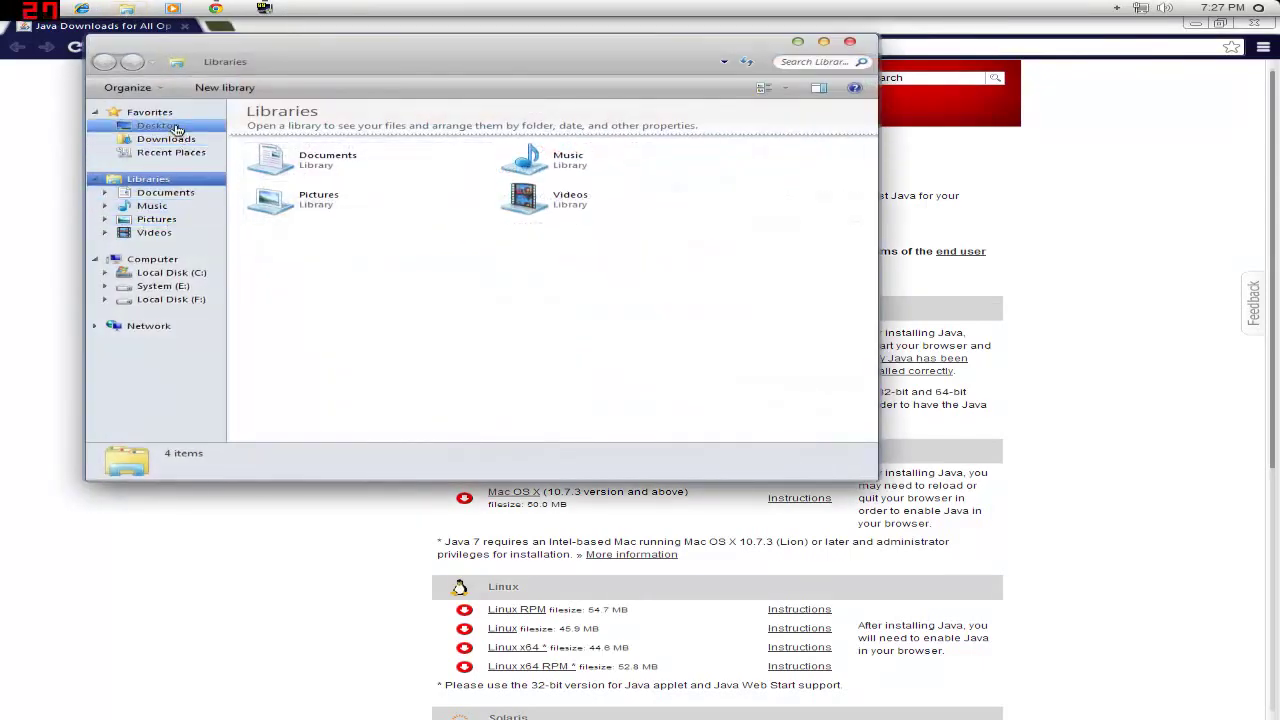
right_click(180, 264)
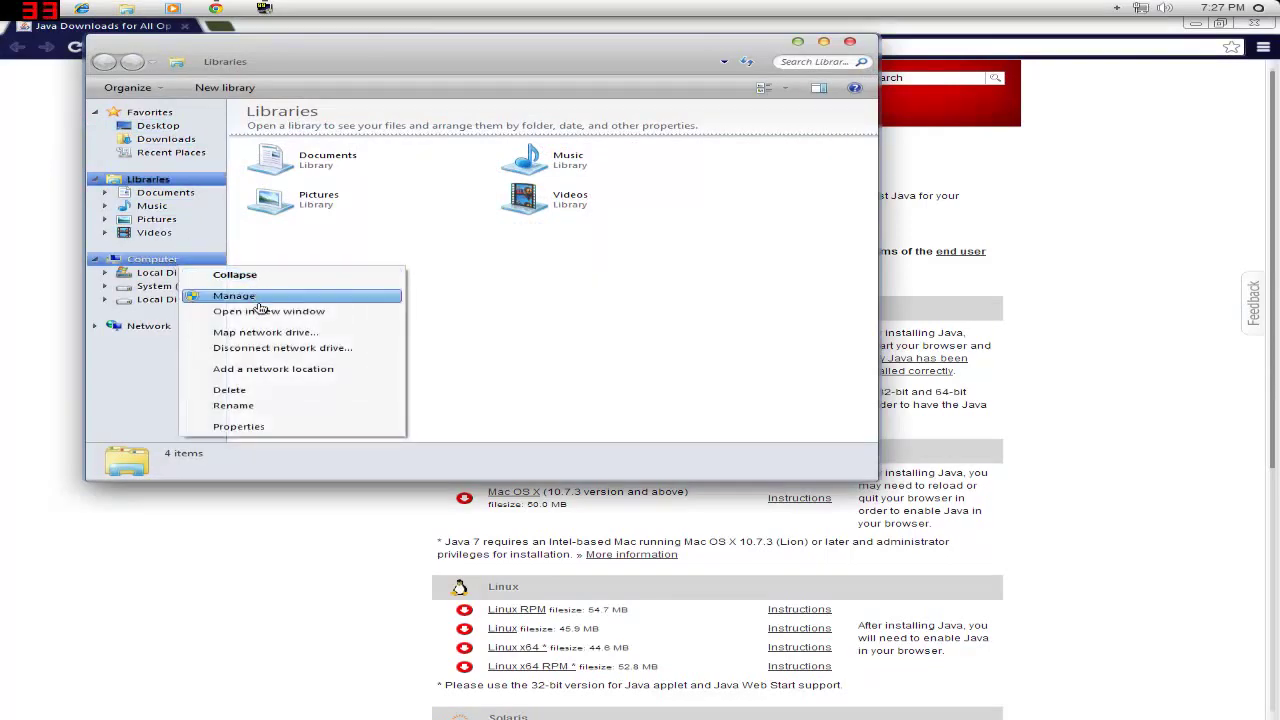
left_click(256, 426)
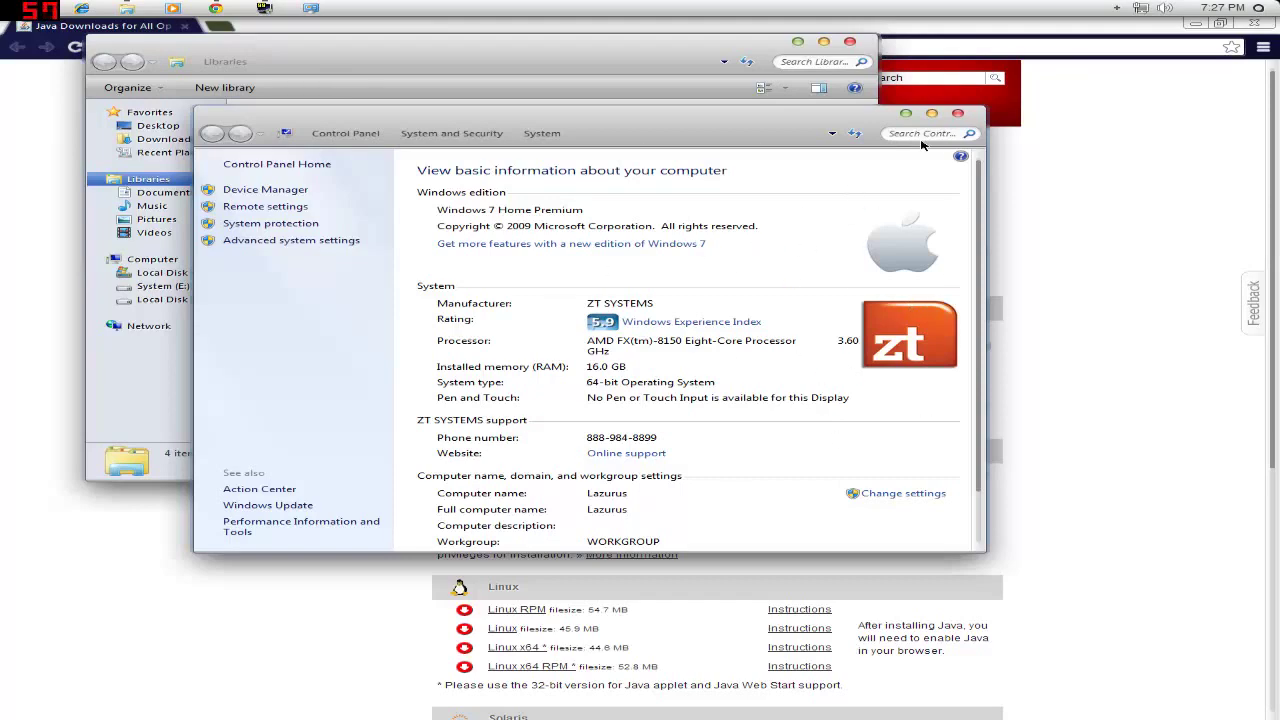
left_click(958, 114)
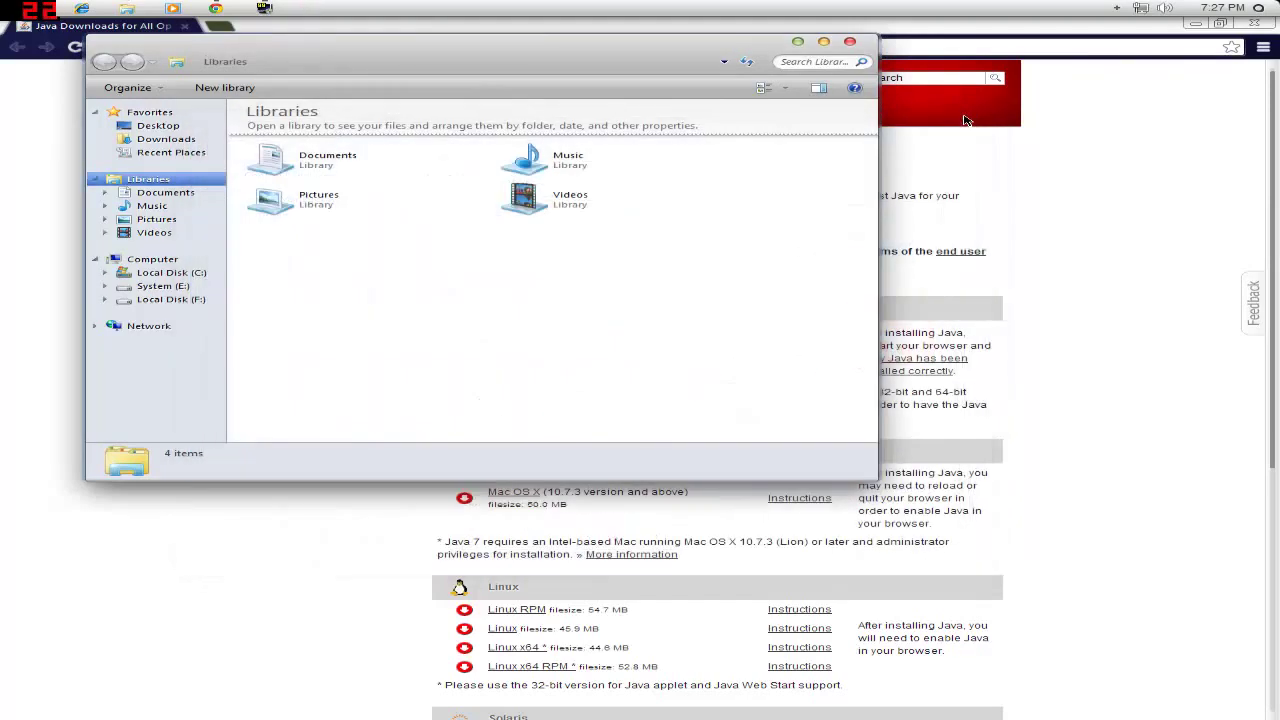
Step: Close Libraries and download the Windows Offline (64-bit) Java installer from the downloads list
left_click(850, 42)
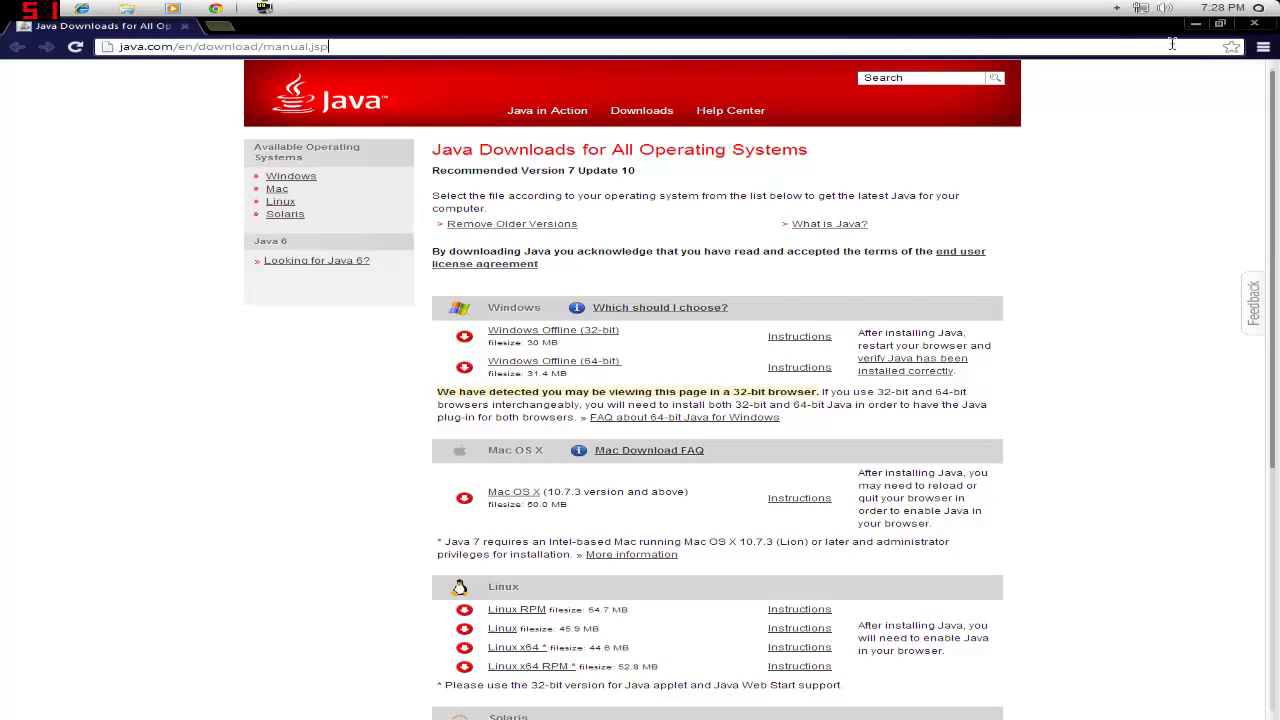
scroll(597, 314, "down", 4)
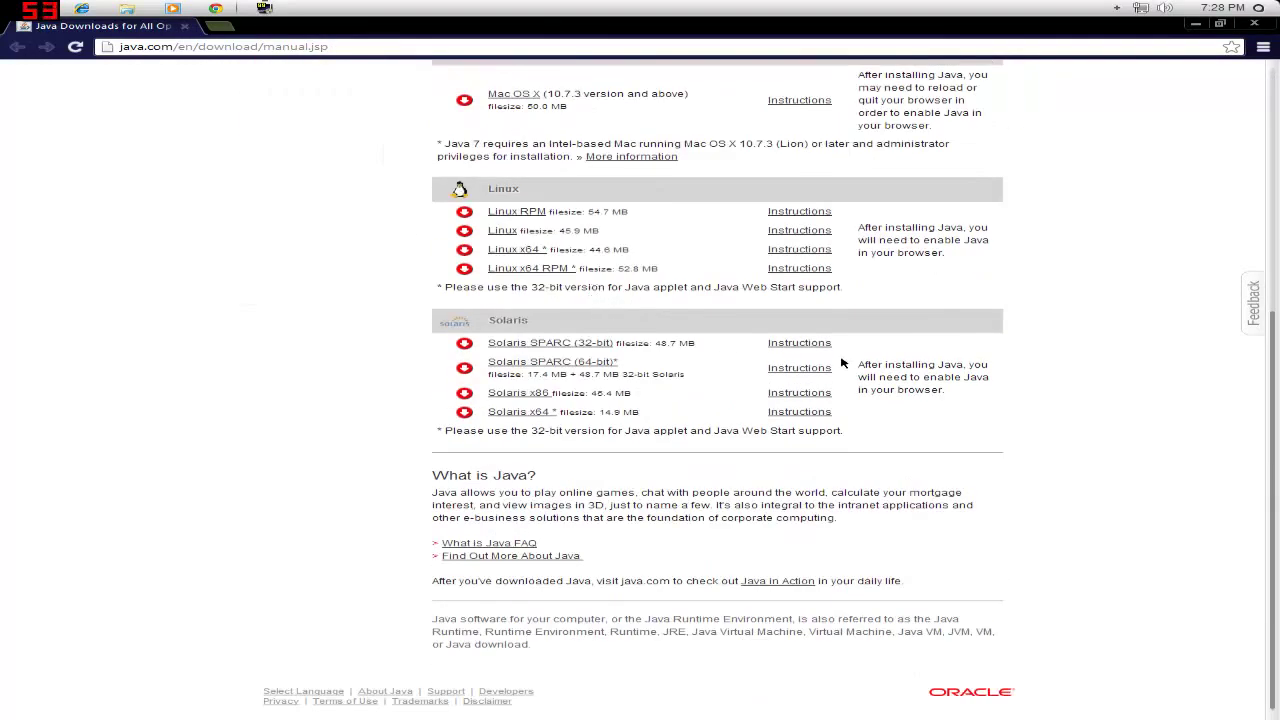
scroll(755, 607, "up", 4)
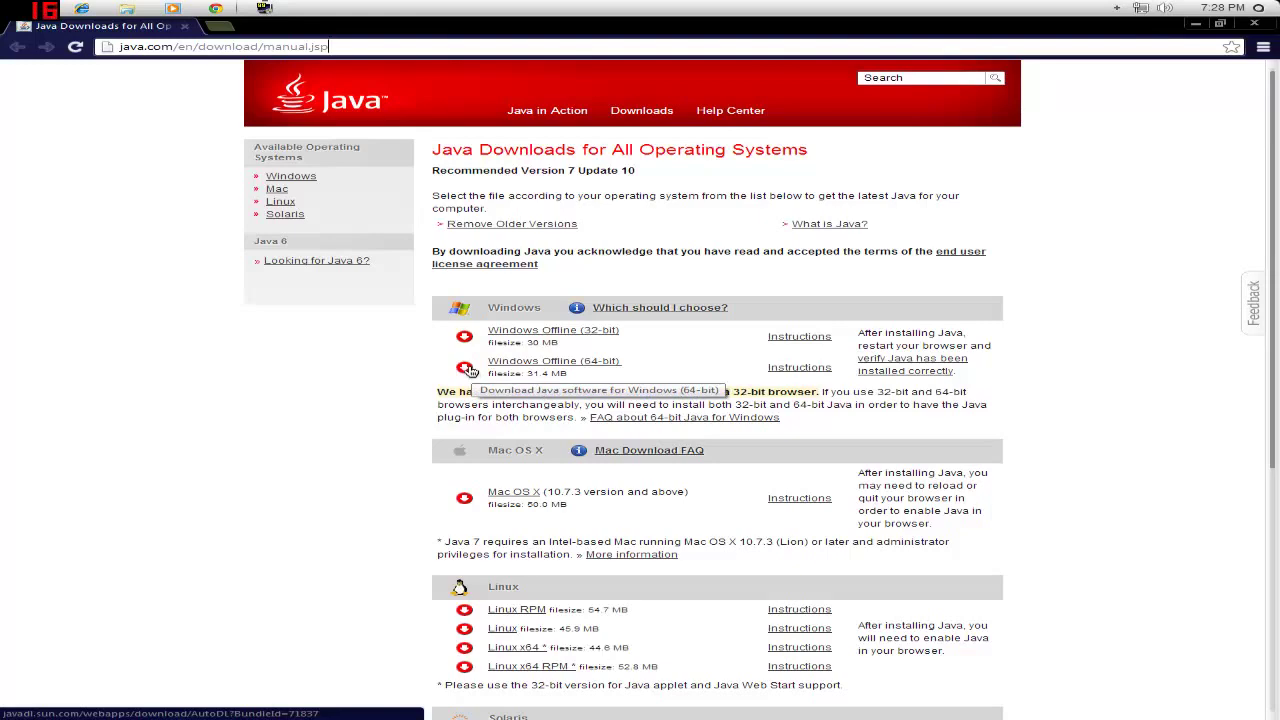
left_click(475, 370)
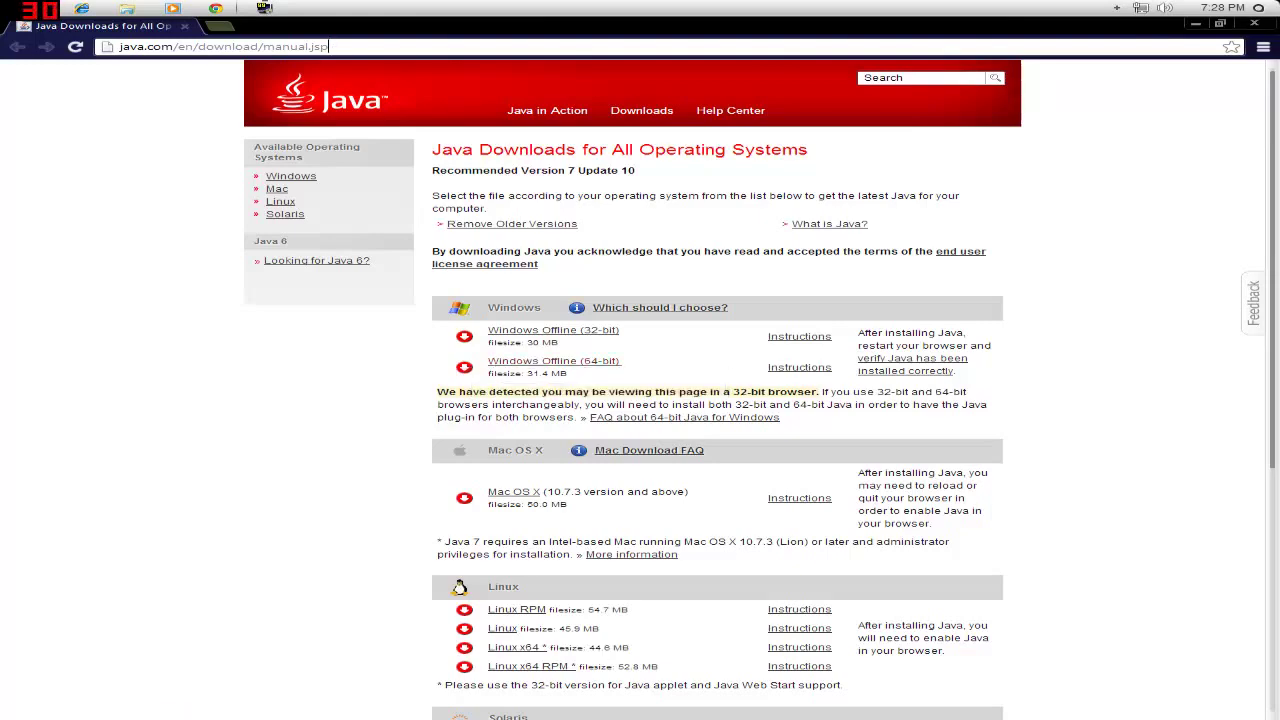
Step: Restore the Chrome window to a smaller size and close it with Alt+F4
left_click_drag(363, 33, 595, 135)
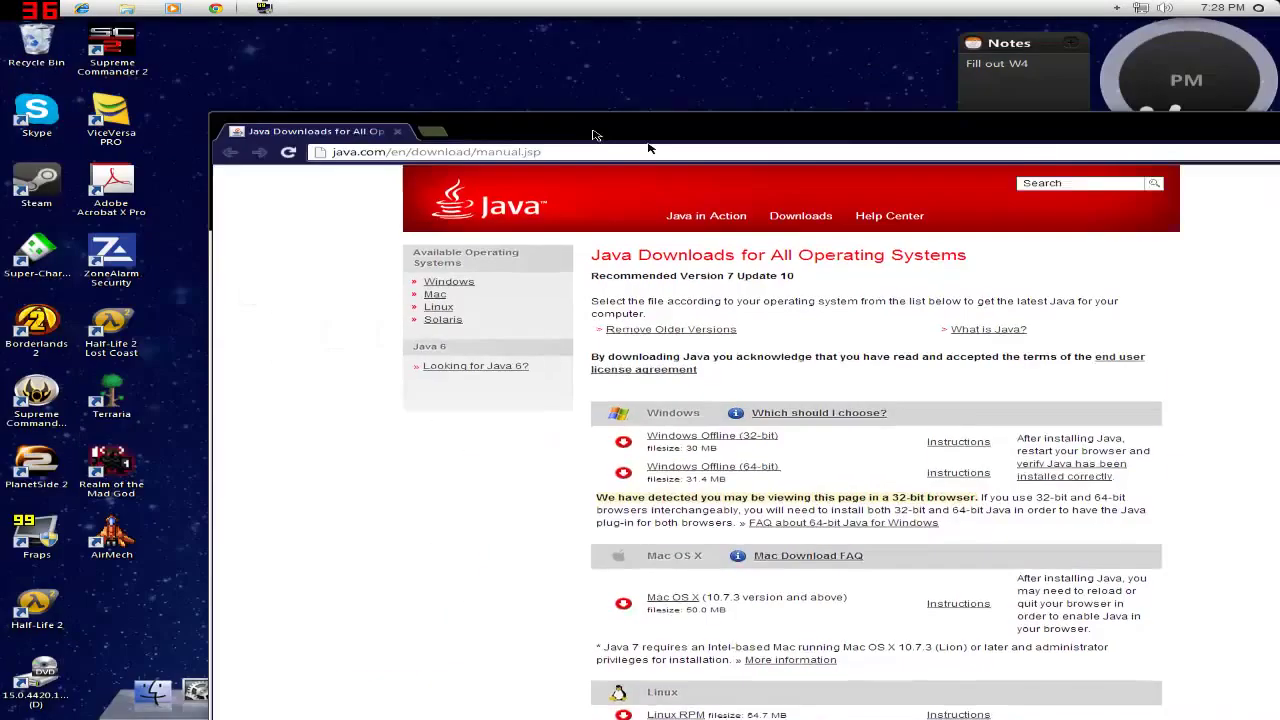
key("alt+F4")
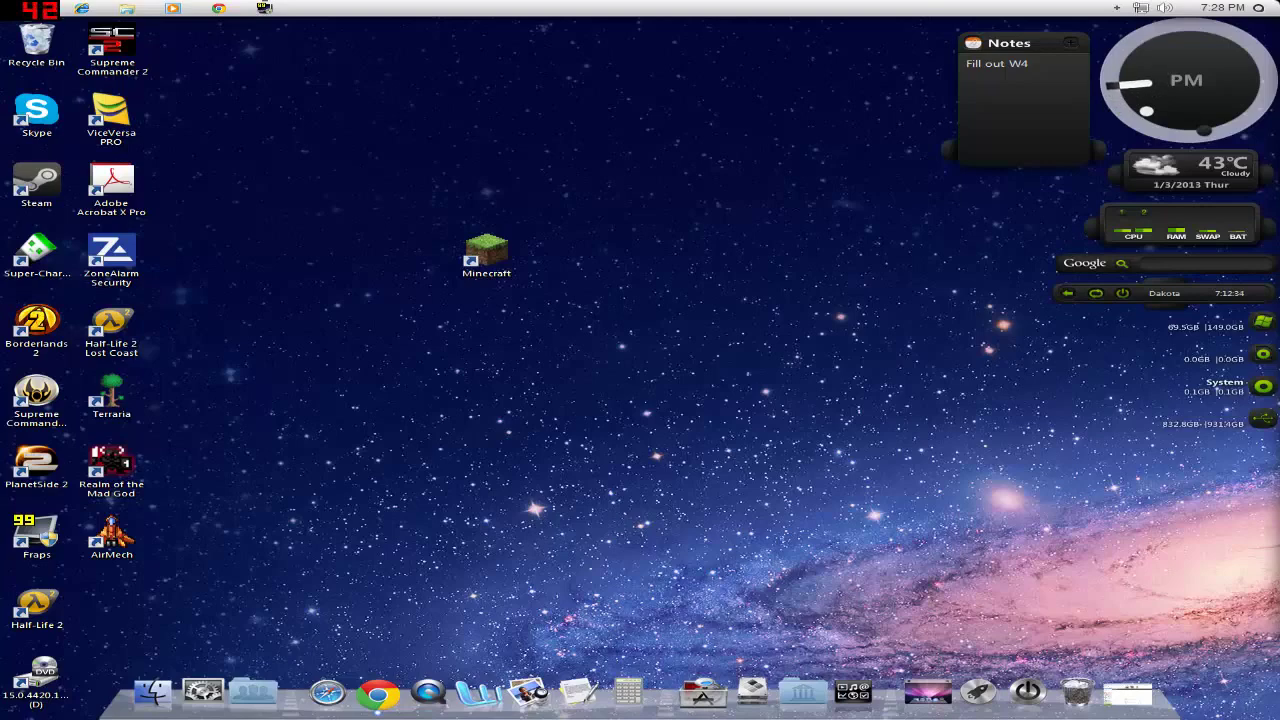
left_click_drag(486, 252, 310, 105)
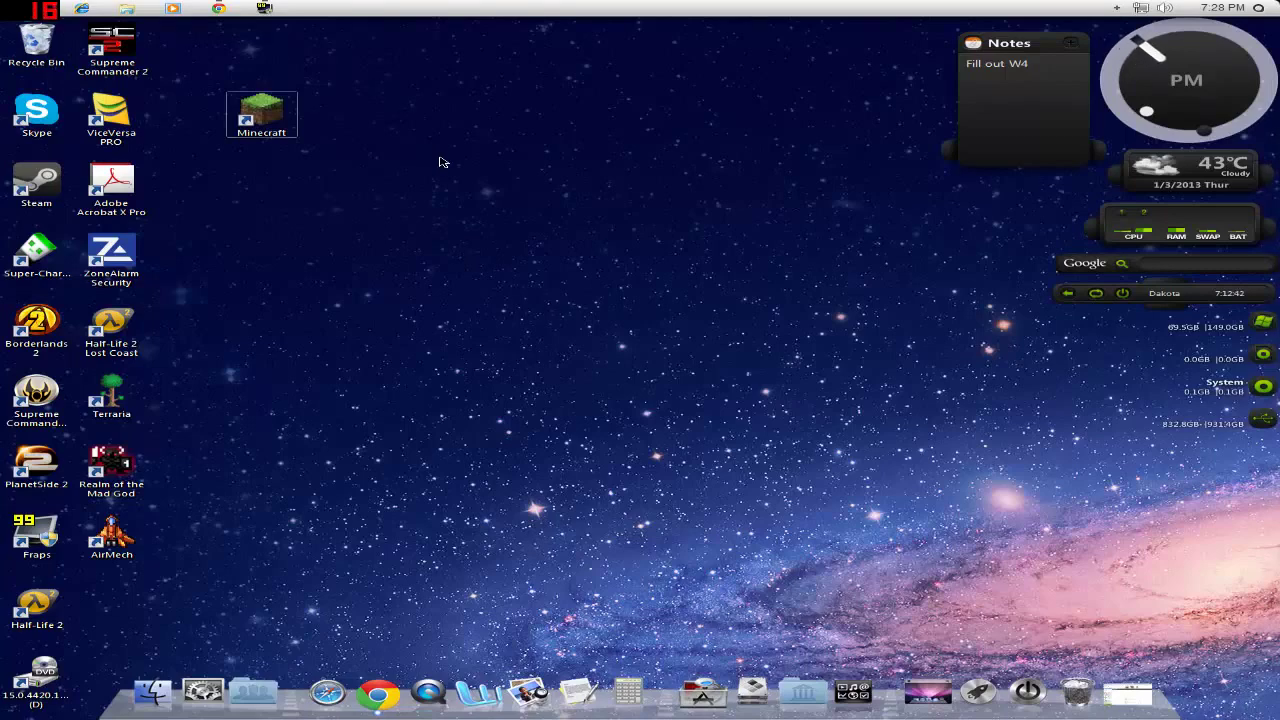
left_click_drag(520, 254, 562, 258)
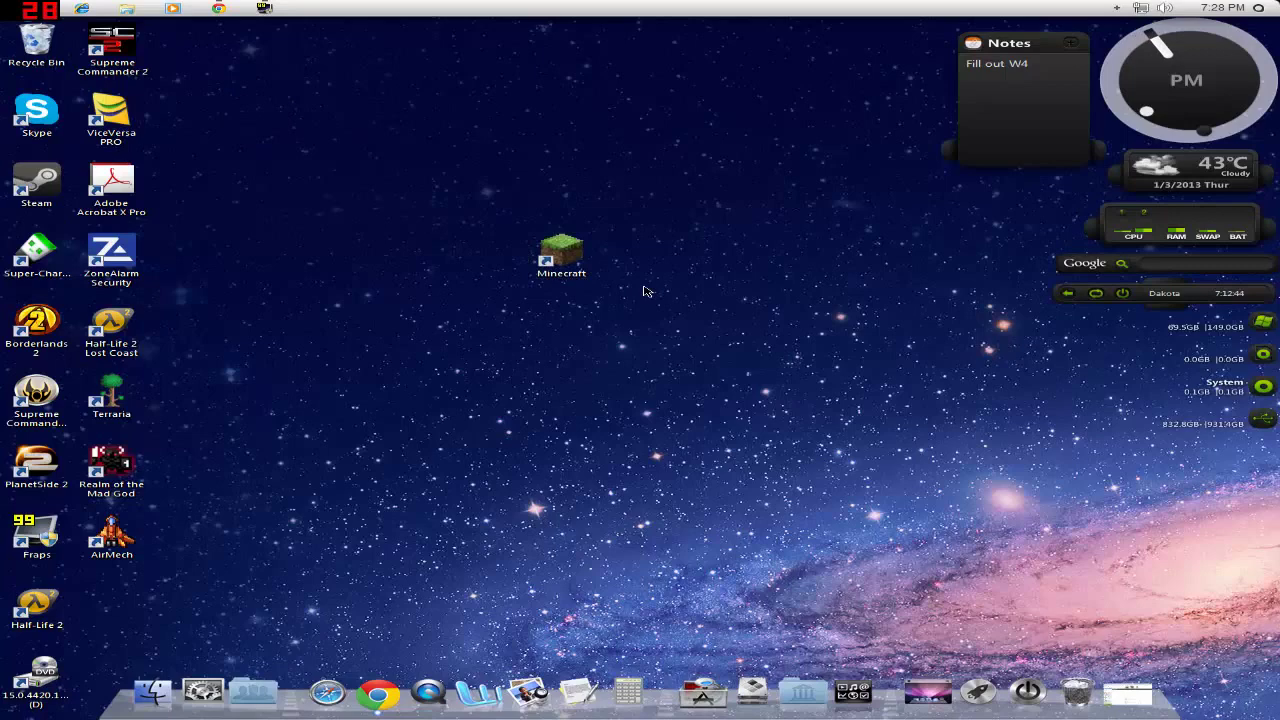